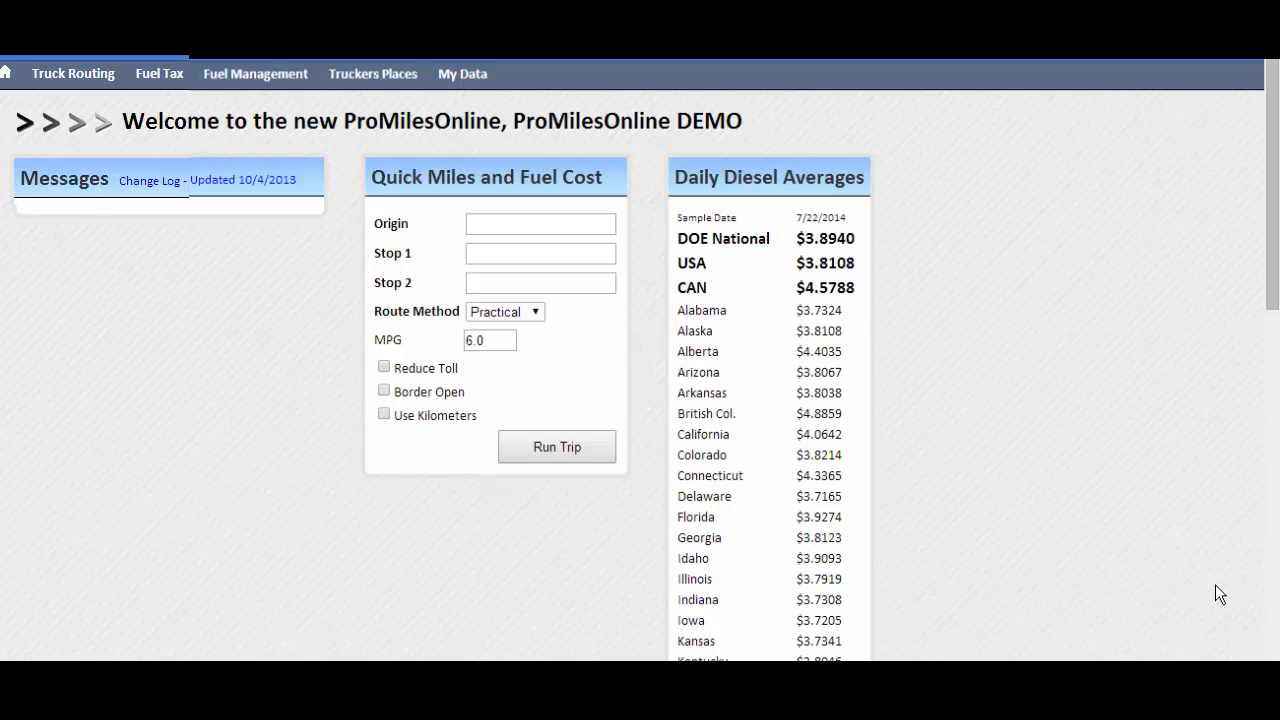
Set the origin of the quick miles and fuel cost trip to Bridge City, TX 77611
{"action": "left_click", "coordinate": [580, 224]}
{"action": "type", "text": "776"}
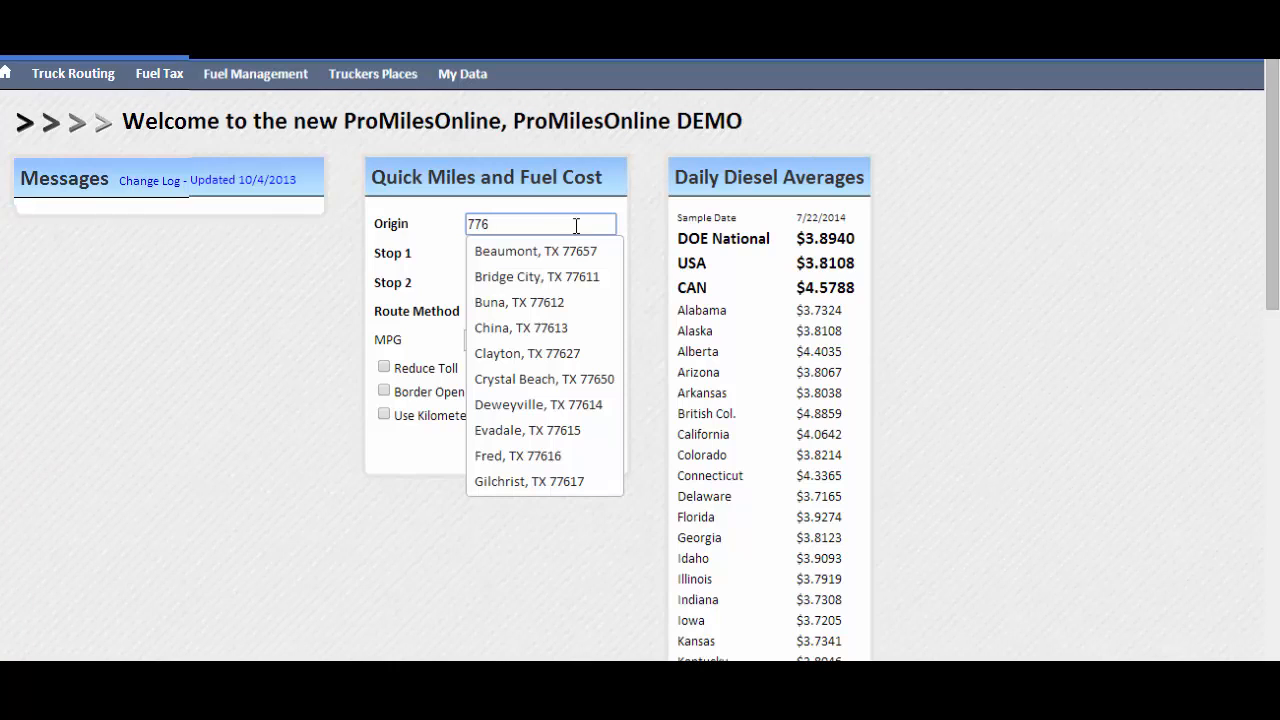
{"action": "left_click", "coordinate": [559, 278]}
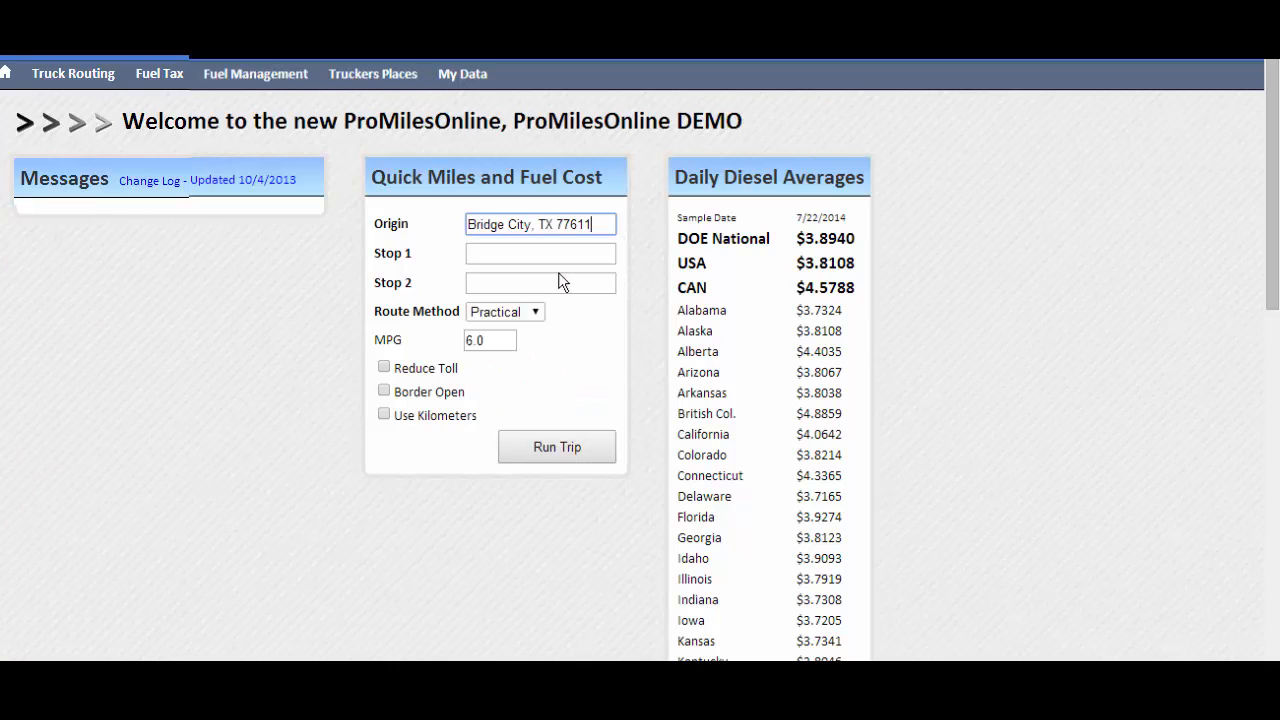
Set Stop 1 of the quick trip to Atlanta, GA ##### and run the trip
{"action": "left_click", "coordinate": [563, 254]}
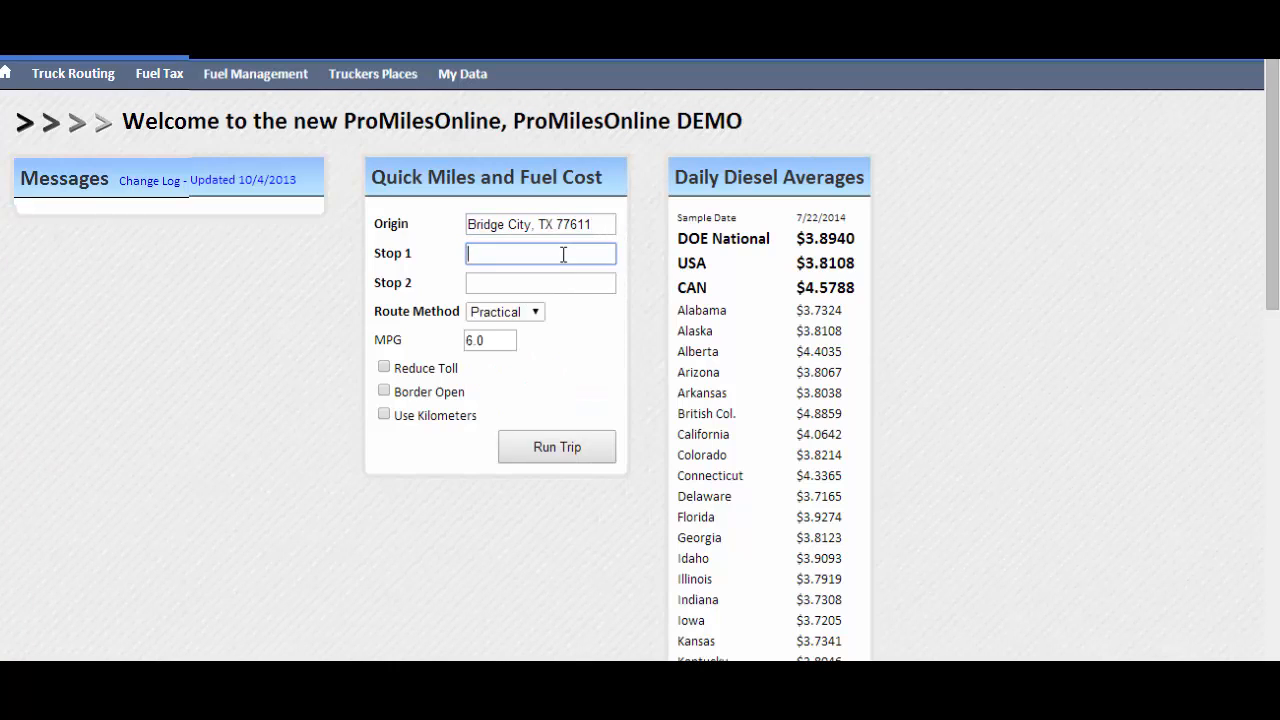
{"action": "type", "text": "atlanta,"}
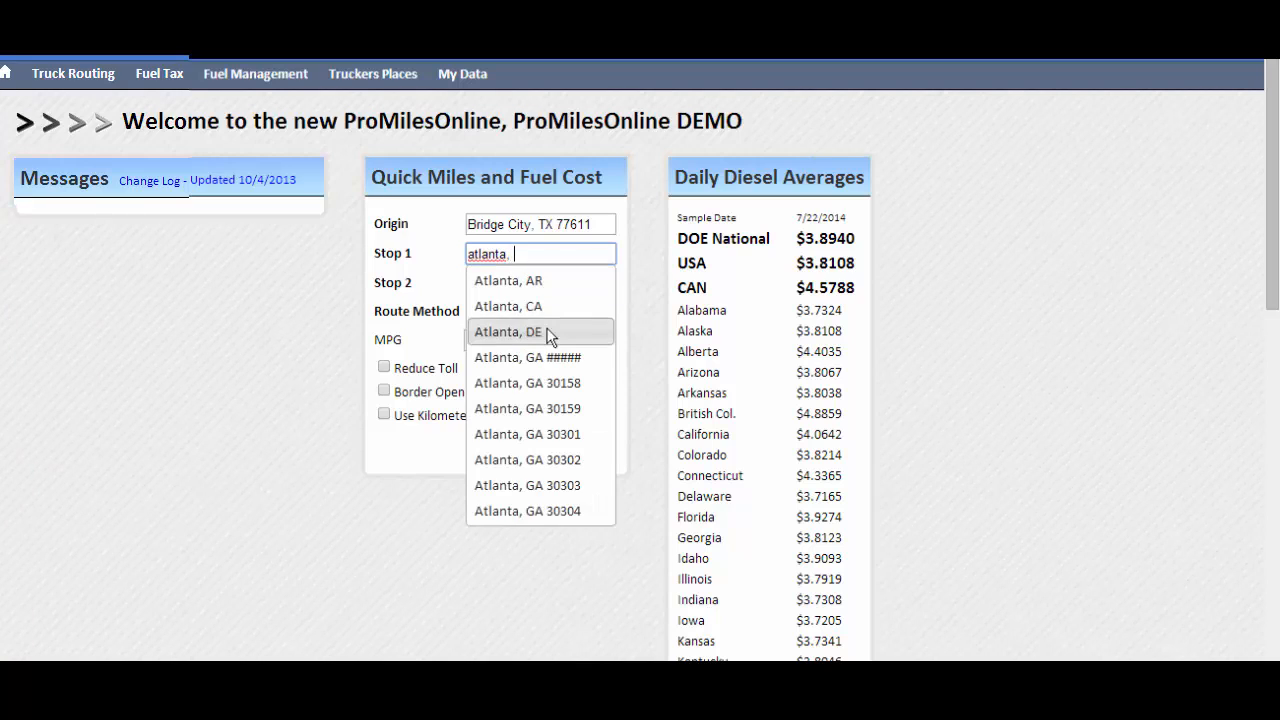
{"action": "left_click", "coordinate": [543, 361]}
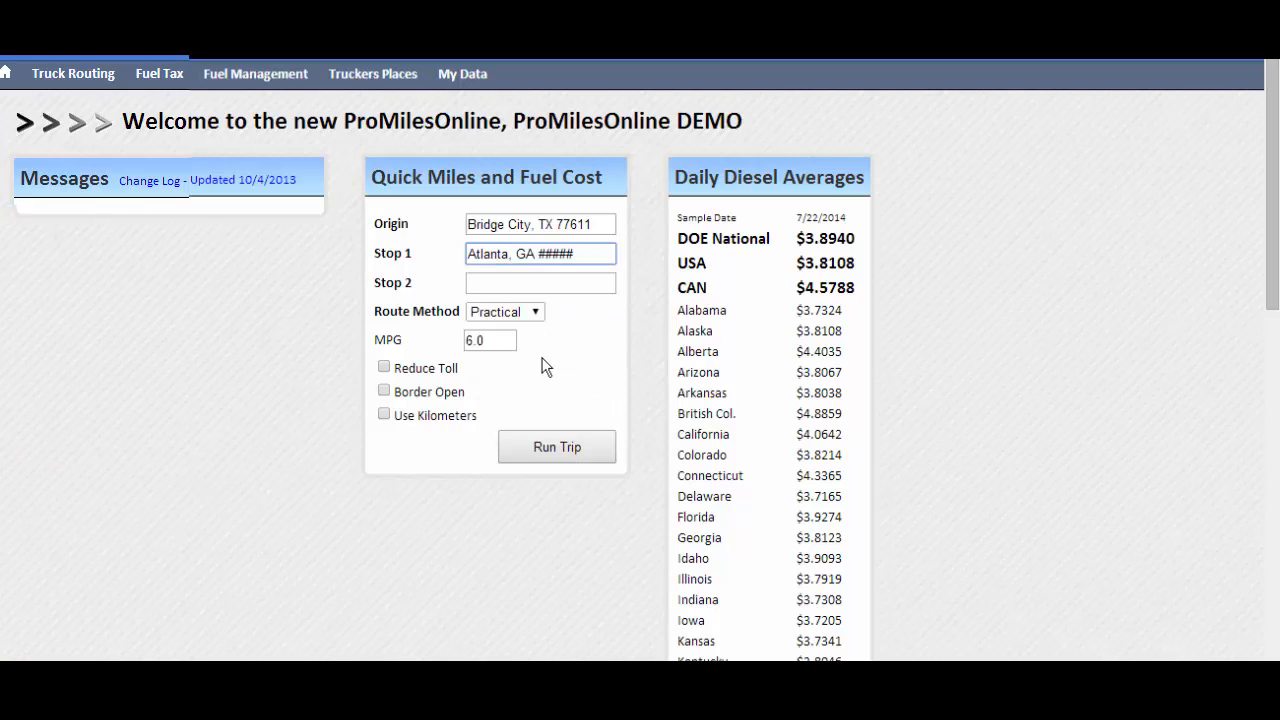
{"action": "left_click", "coordinate": [558, 452]}
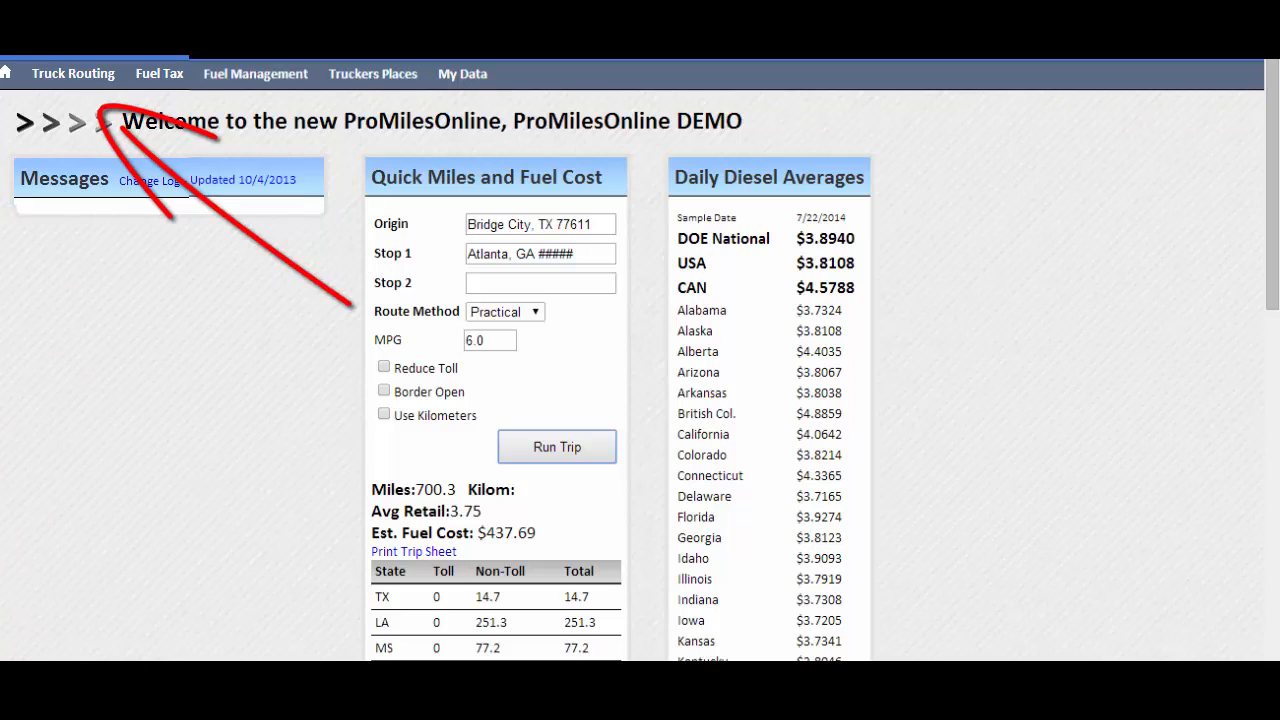
Open truck routing and enter the first stop's street address with Beaumont, TX ##### as its city
{"action": "left_click", "coordinate": [102, 80]}
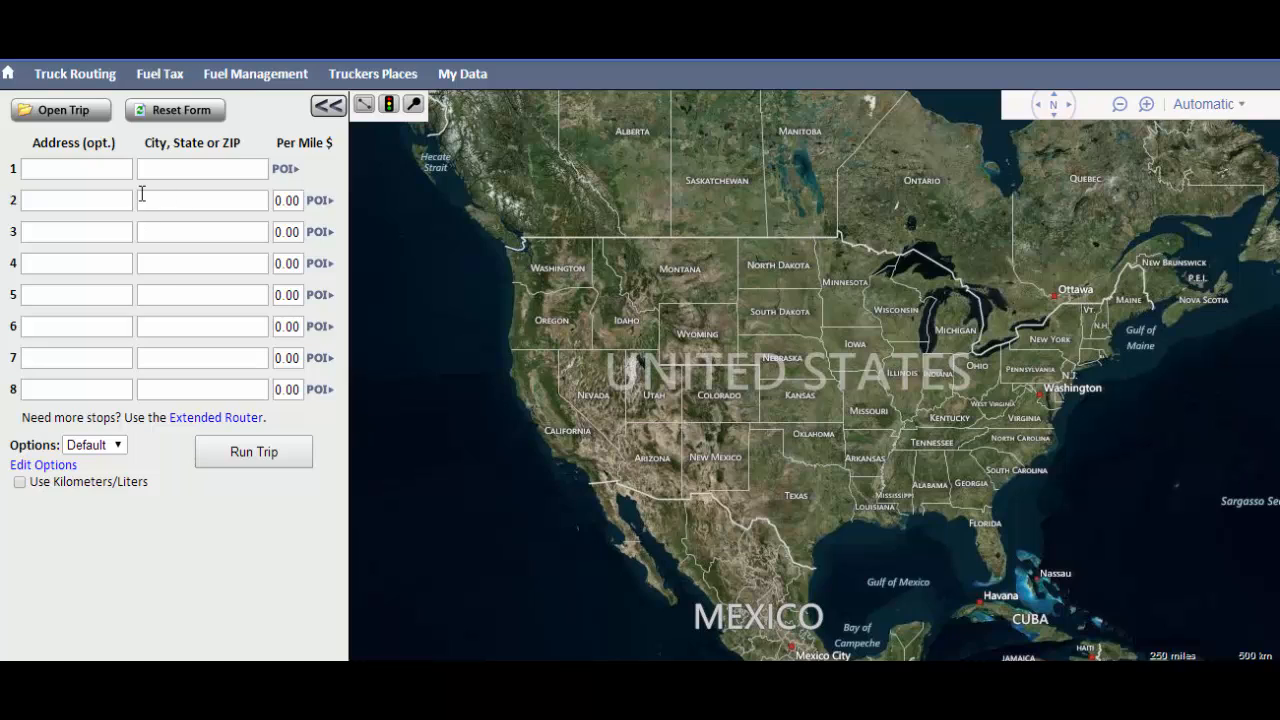
{"action": "left_click", "coordinate": [110, 170]}
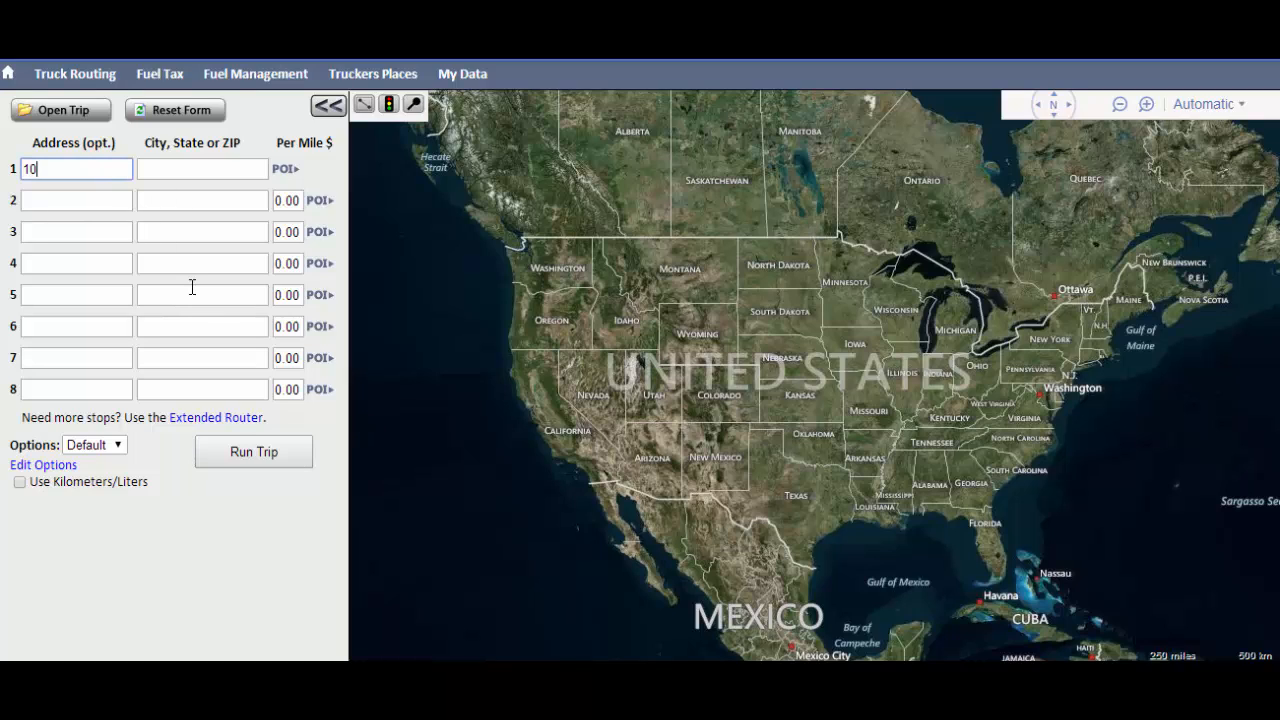
{"action": "key", "text": "Tab"}
{"action": "type", "text": "Bea"}
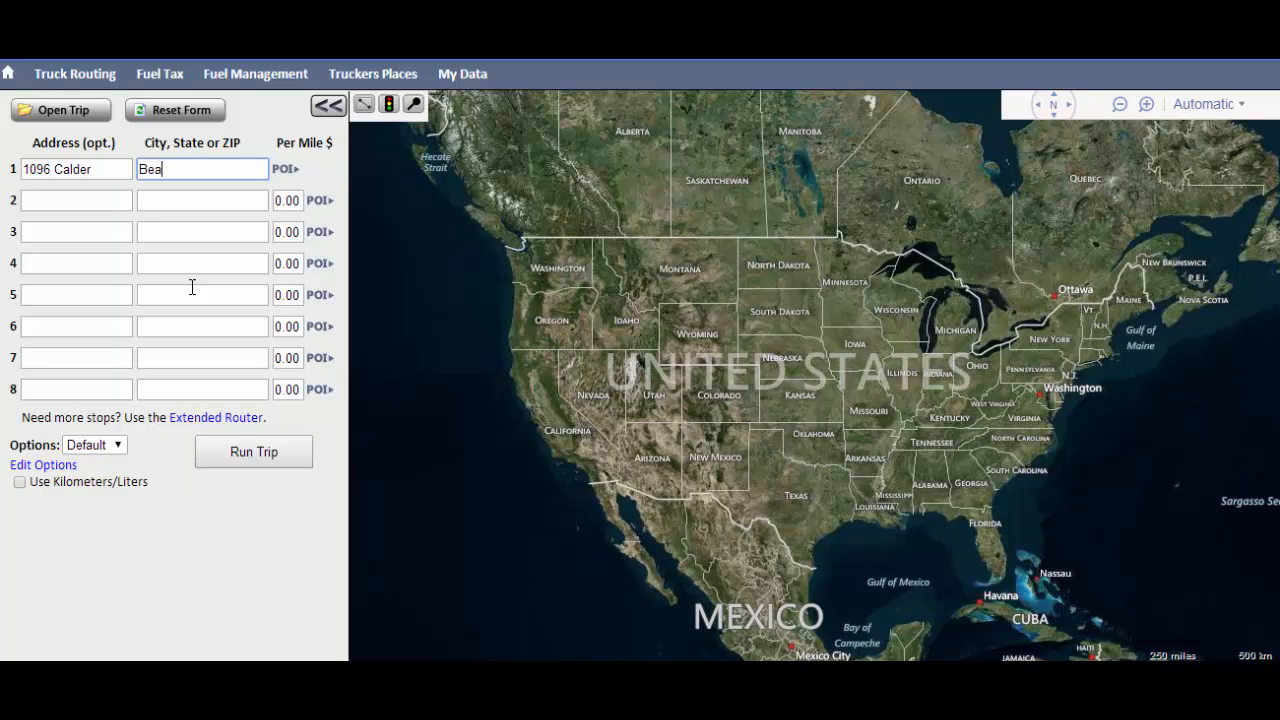
{"action": "type", "text": "umont,"}
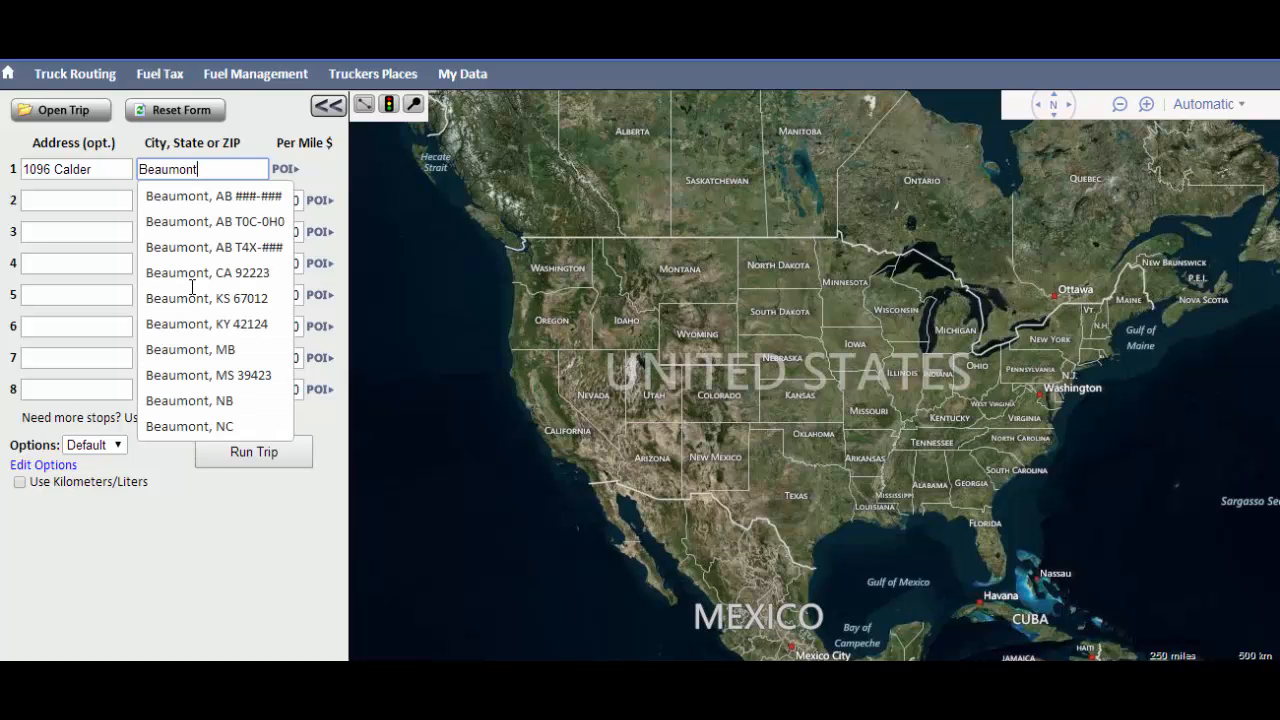
{"action": "type", "text": " TX"}
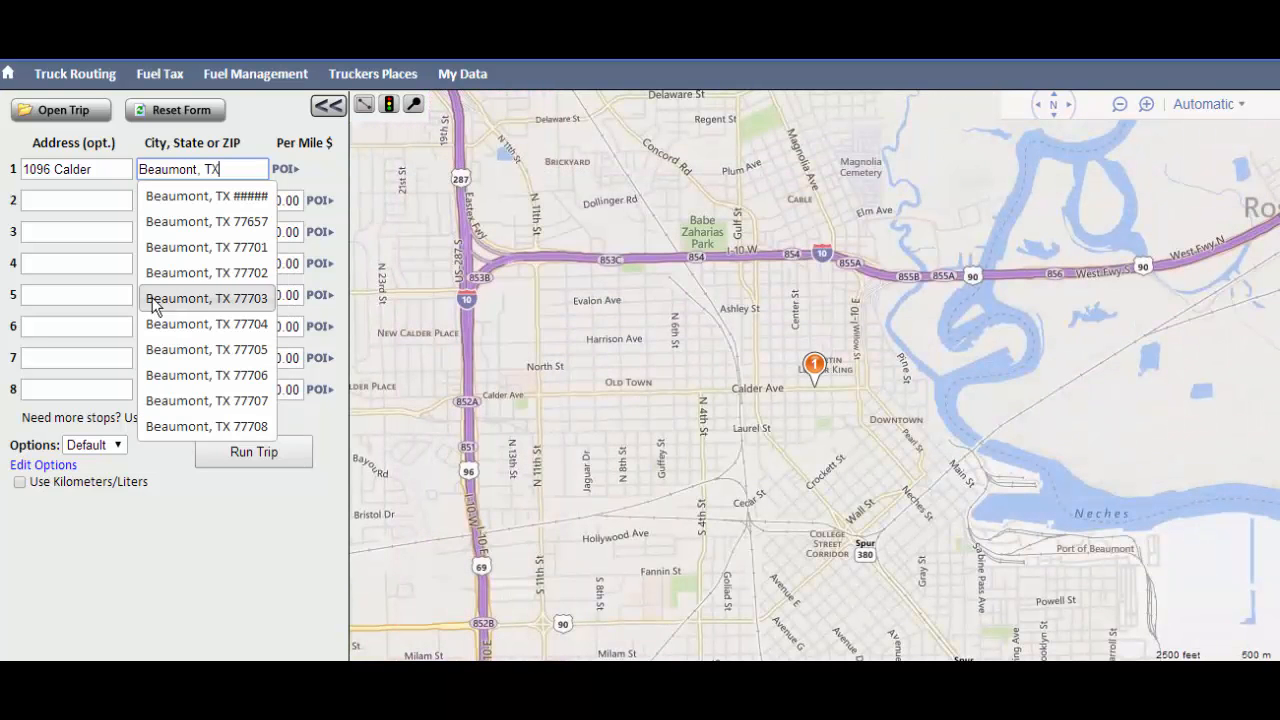
{"action": "left_click", "coordinate": [218, 200]}
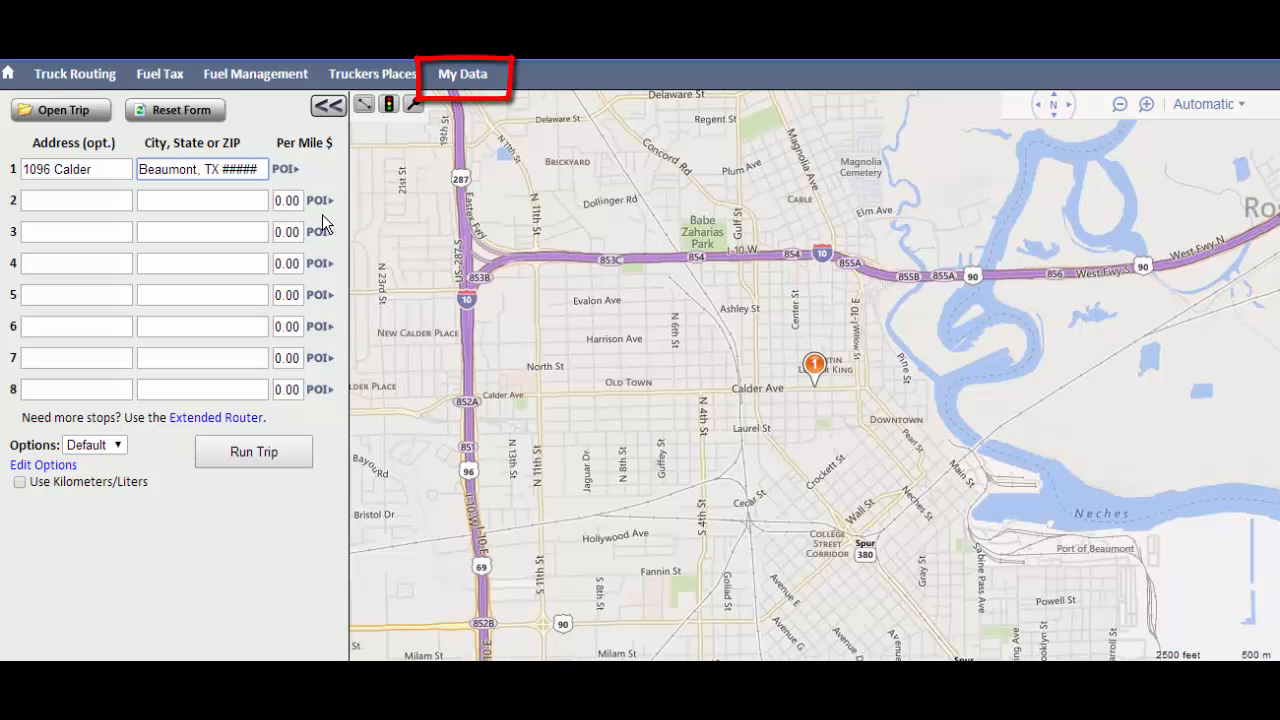
Add Live Oak Warehouse from the Terminals points of interest as the second stop
{"action": "left_click", "coordinate": [319, 201]}
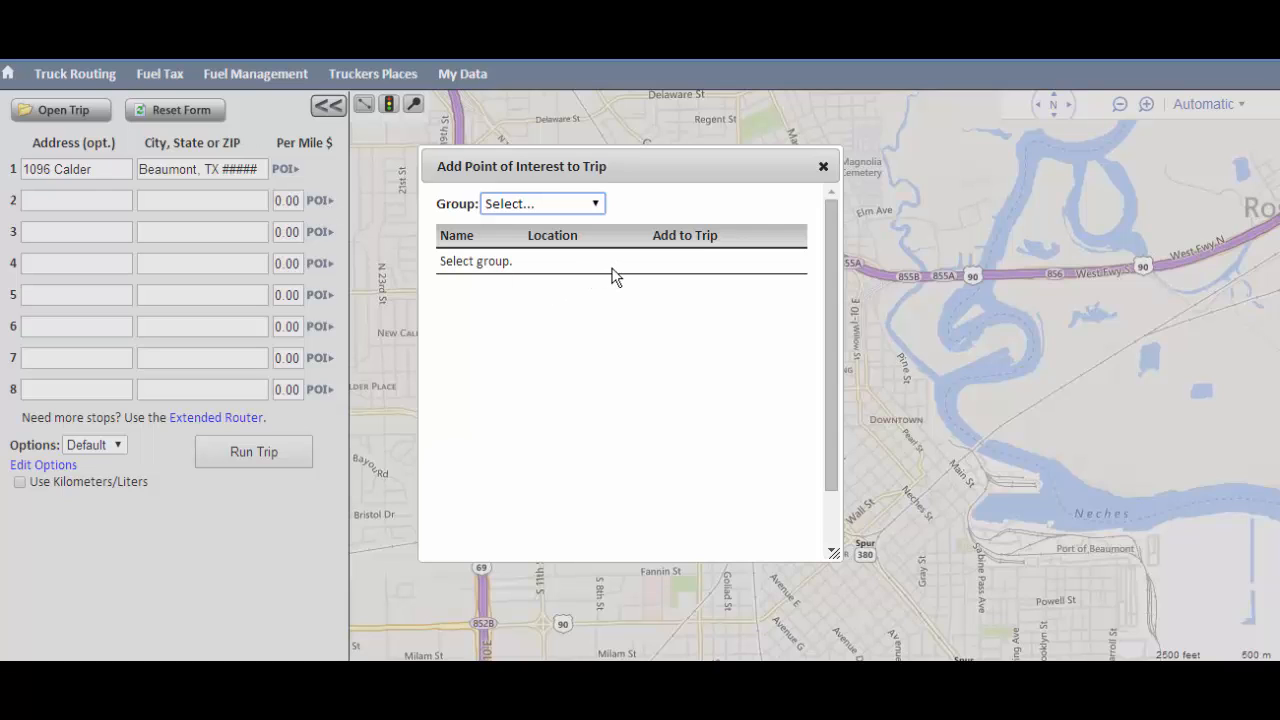
{"action": "left_click", "coordinate": [596, 205]}
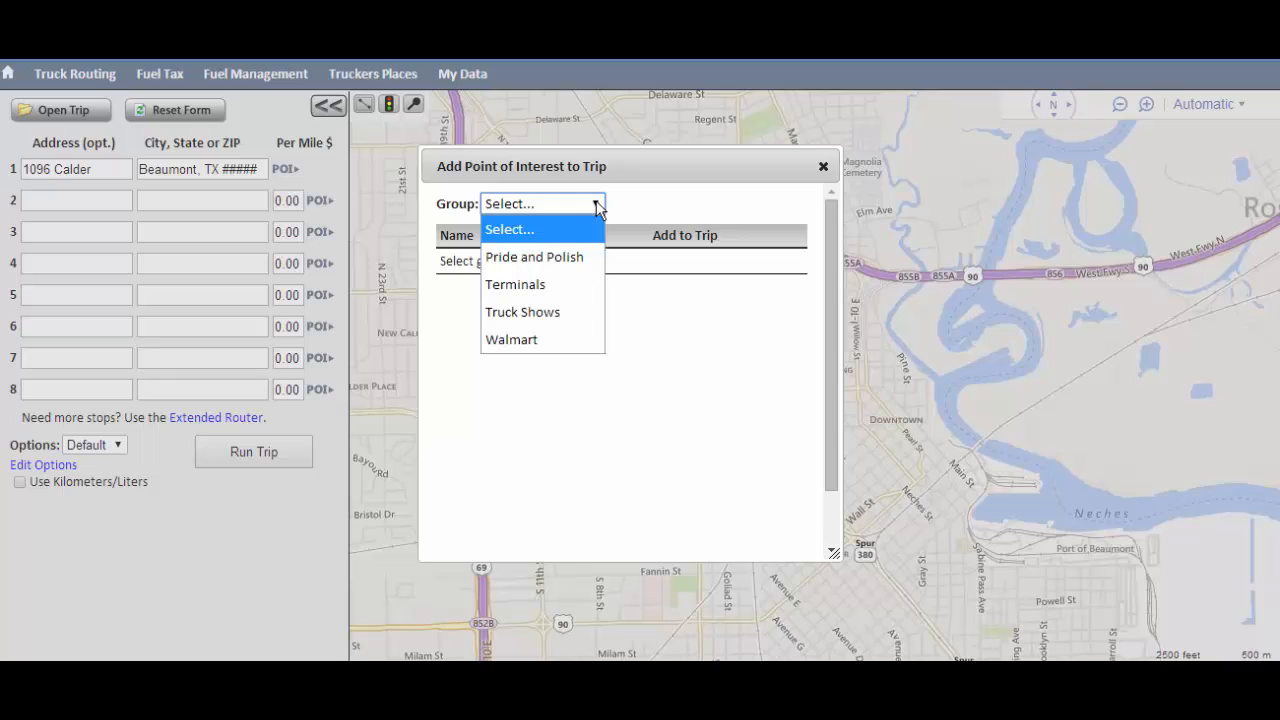
{"action": "left_click", "coordinate": [549, 288]}
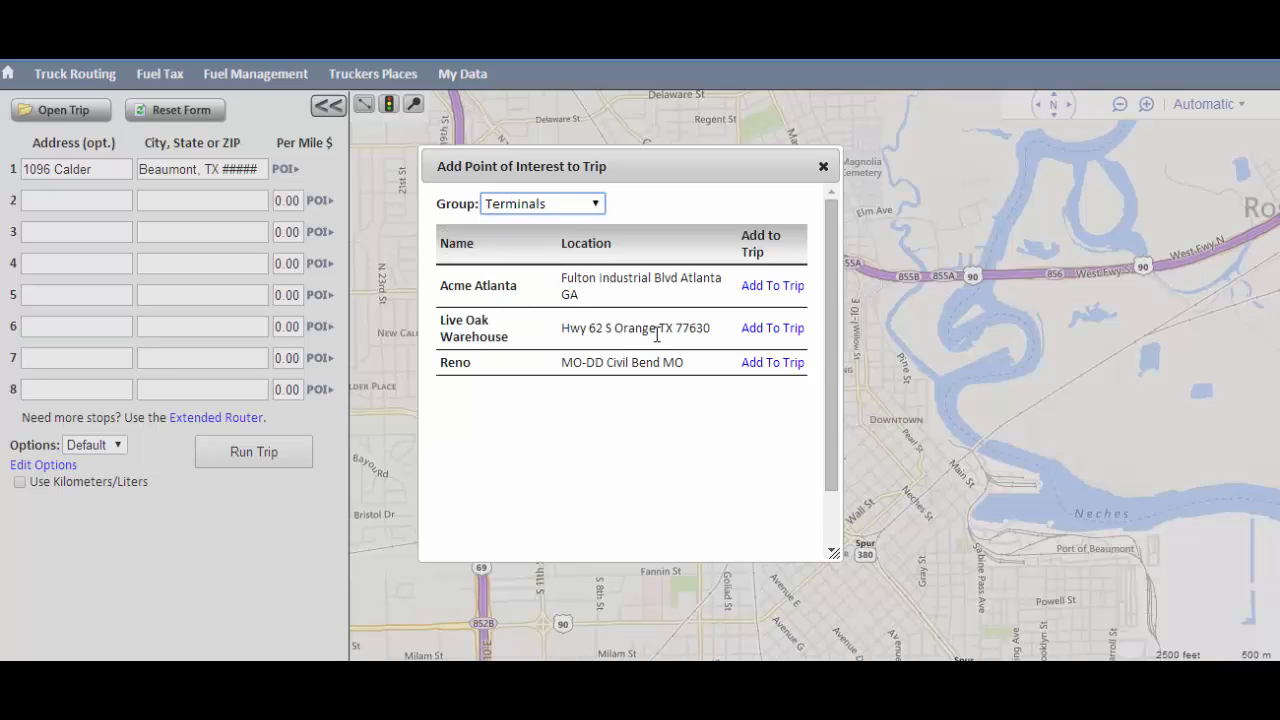
{"action": "left_click", "coordinate": [754, 330]}
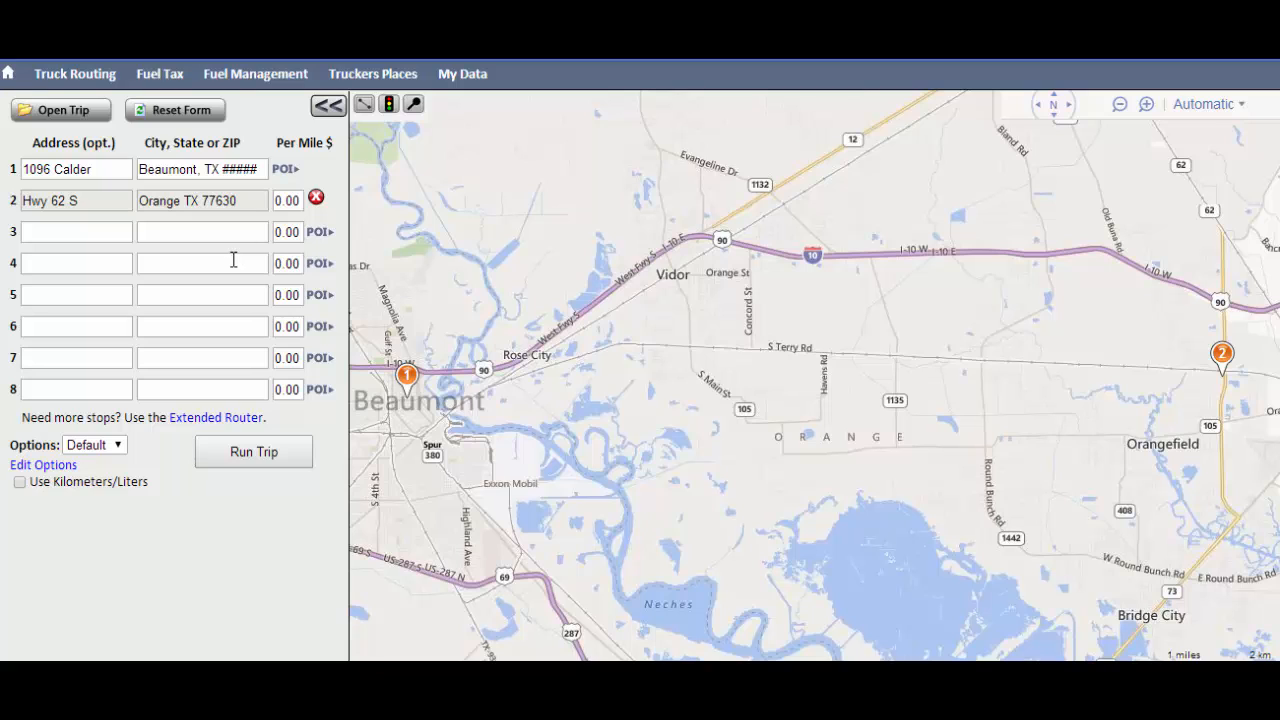
Set the third stop to Fort Pierce, FL 34950, looking it up by ZIP code
{"action": "left_click", "coordinate": [186, 232]}
{"action": "type", "text": "34950"}
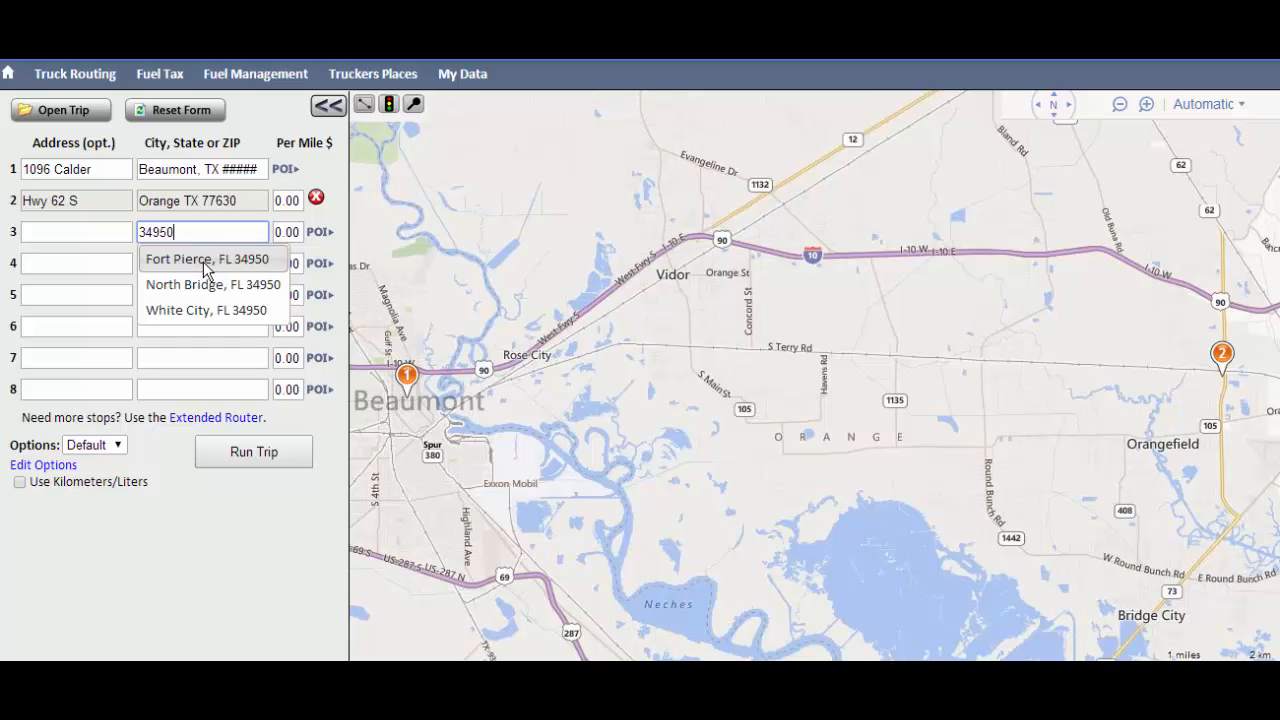
{"action": "left_click", "coordinate": [203, 261]}
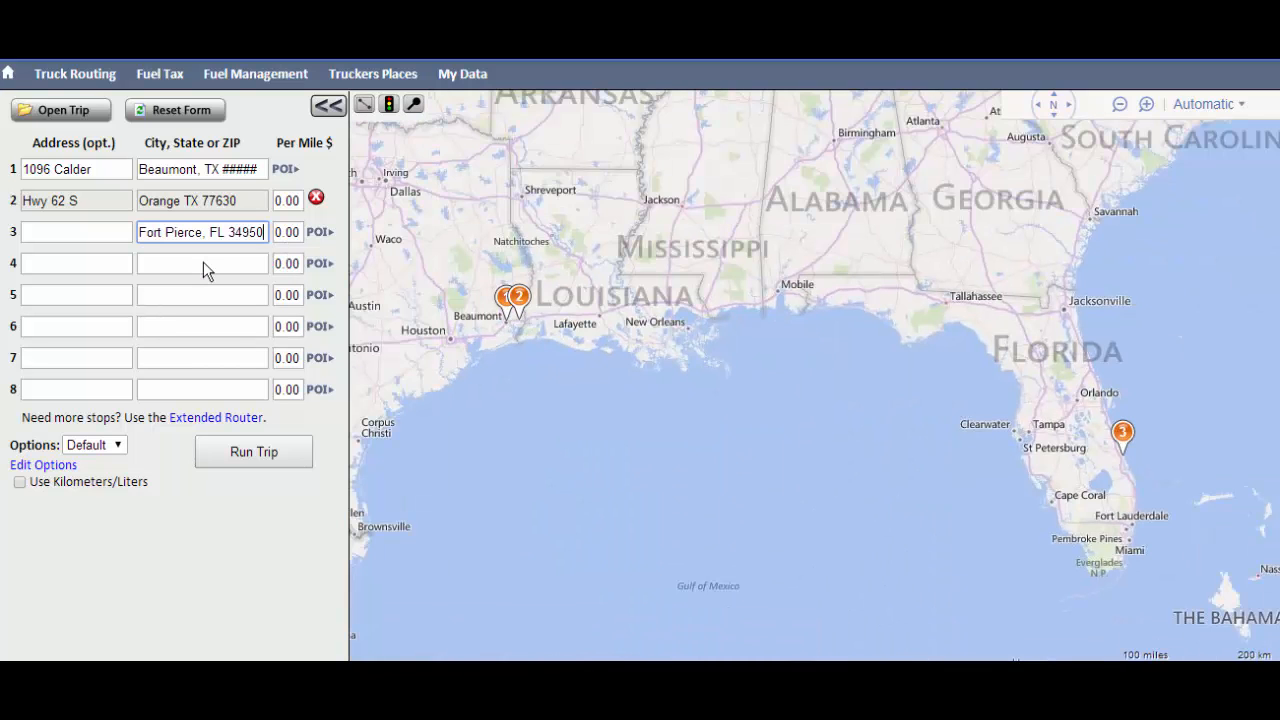
Set the third stop's per-mile charge to 1.91 and run the trip
{"action": "left_click", "coordinate": [299, 232]}
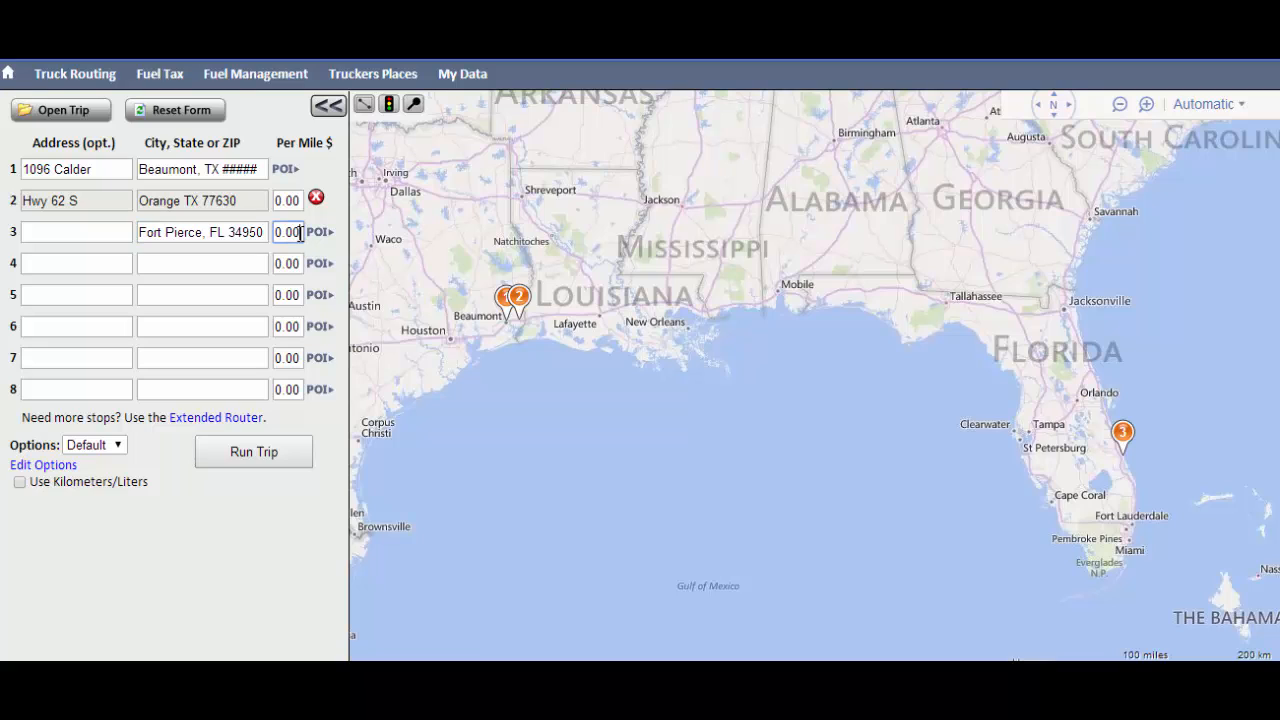
{"action": "key", "text": "BackSpace"}
{"action": "key", "text": "BackSpace"}
{"action": "key", "text": "BackSpace"}
{"action": "type", "text": "1.91"}
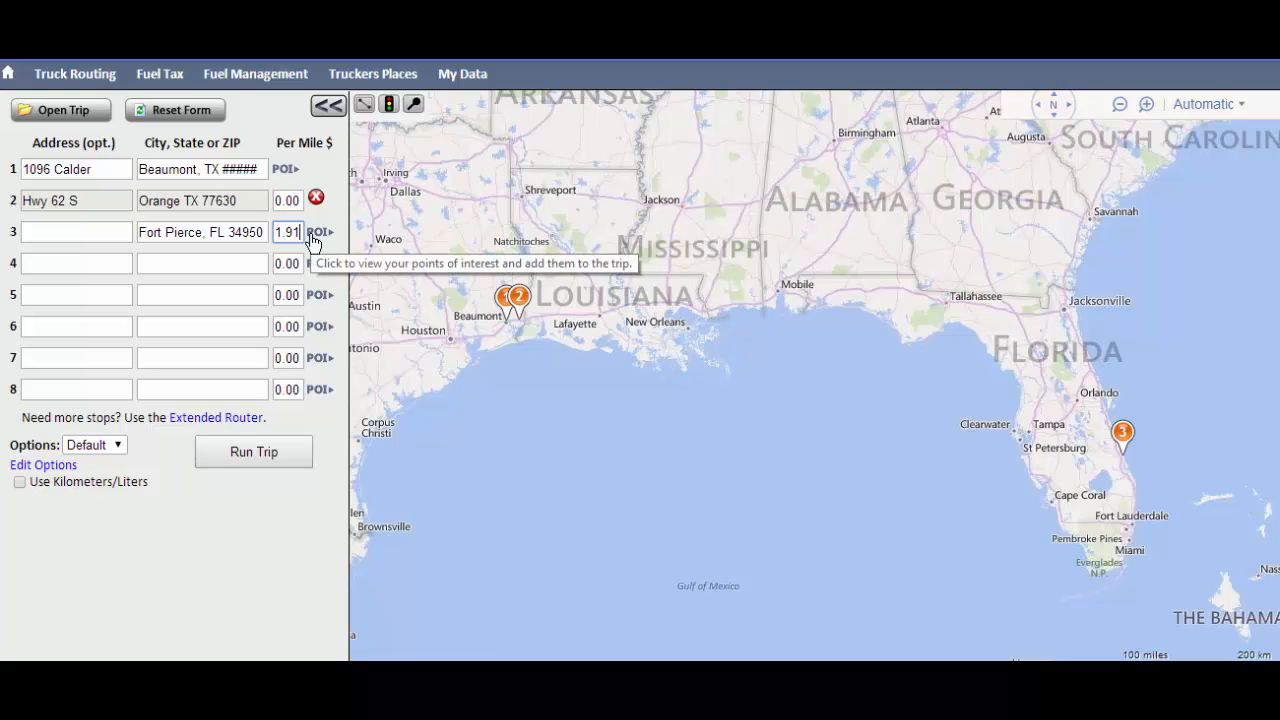
{"action": "left_click", "coordinate": [250, 452]}
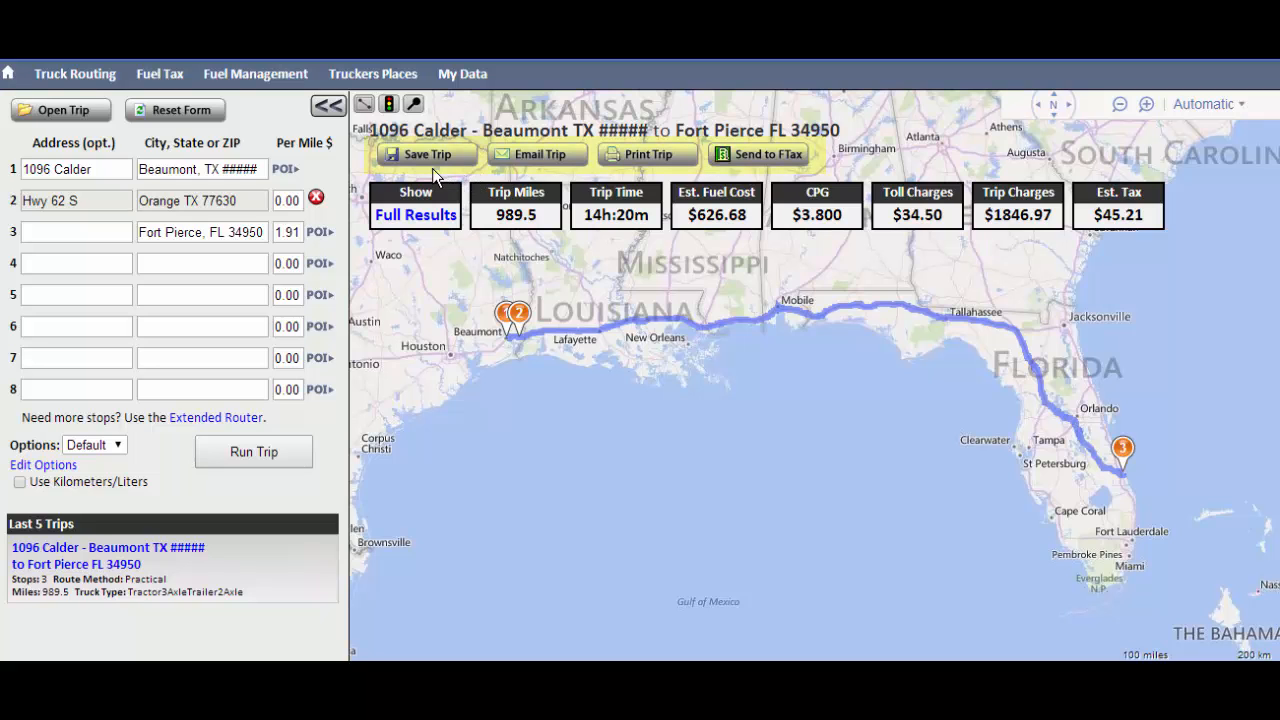
Check which trip sections are available for printing, and close the print options without printing
{"action": "left_click", "coordinate": [629, 157]}
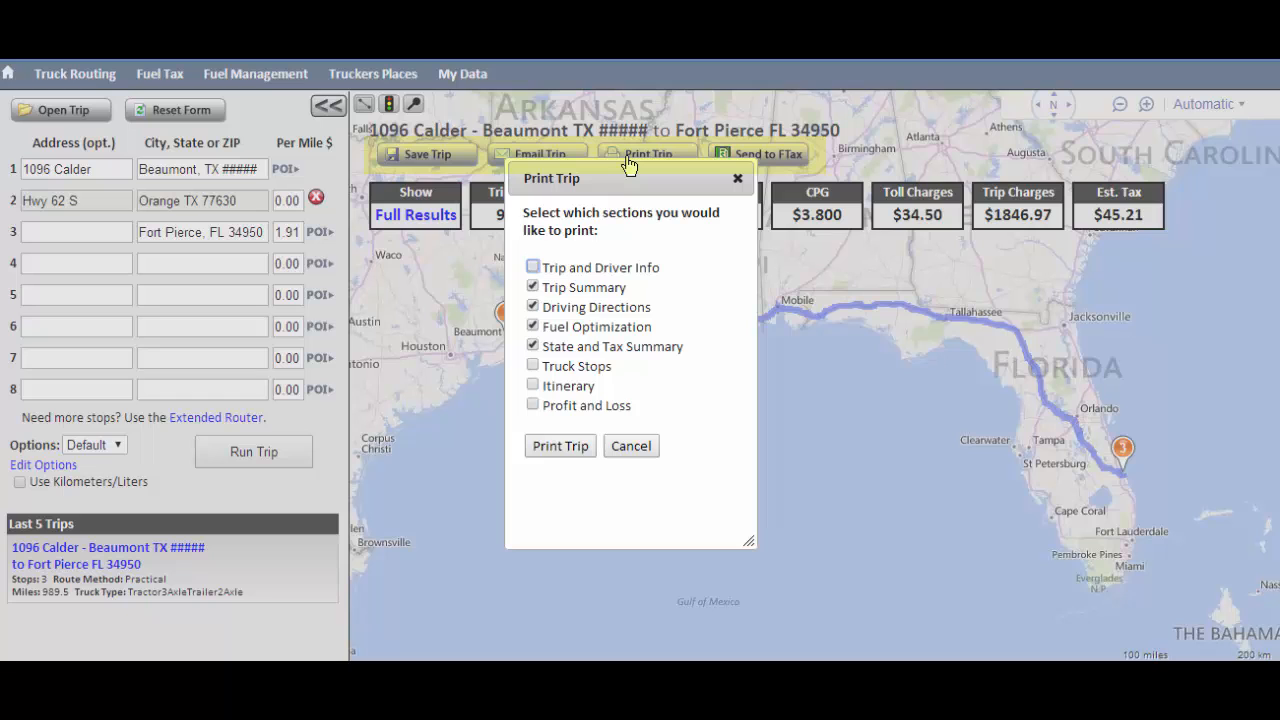
{"action": "left_click", "coordinate": [738, 180]}
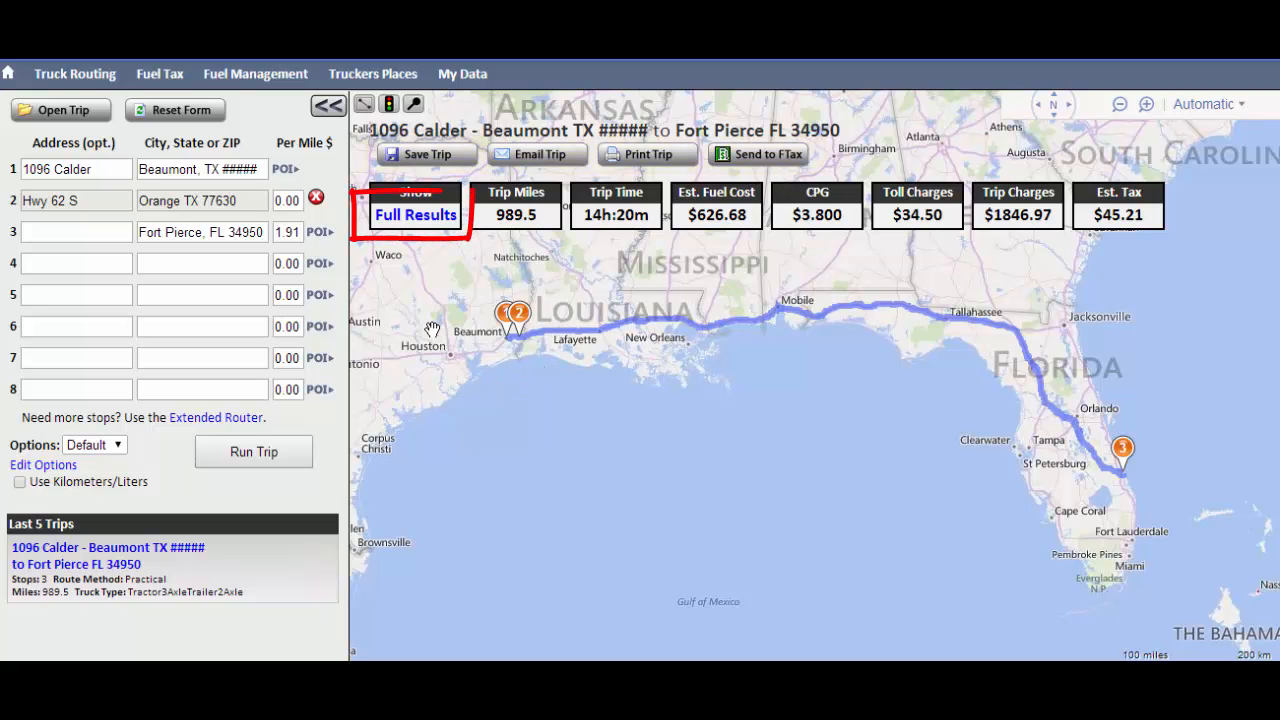
Review the full trip results: summary, directions, fuel optimization, tax summary, truck stops, itinerary and trip cost, and return to the map
{"action": "left_click", "coordinate": [411, 216]}
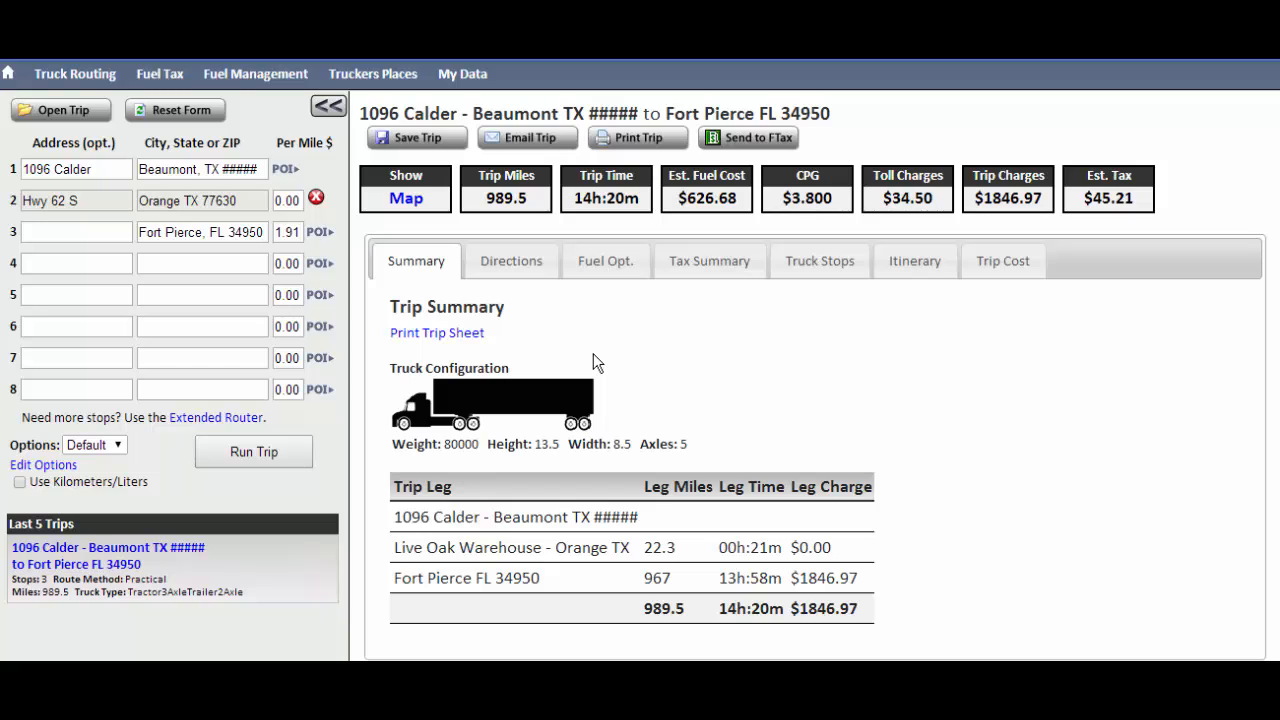
{"action": "left_click", "coordinate": [520, 264]}
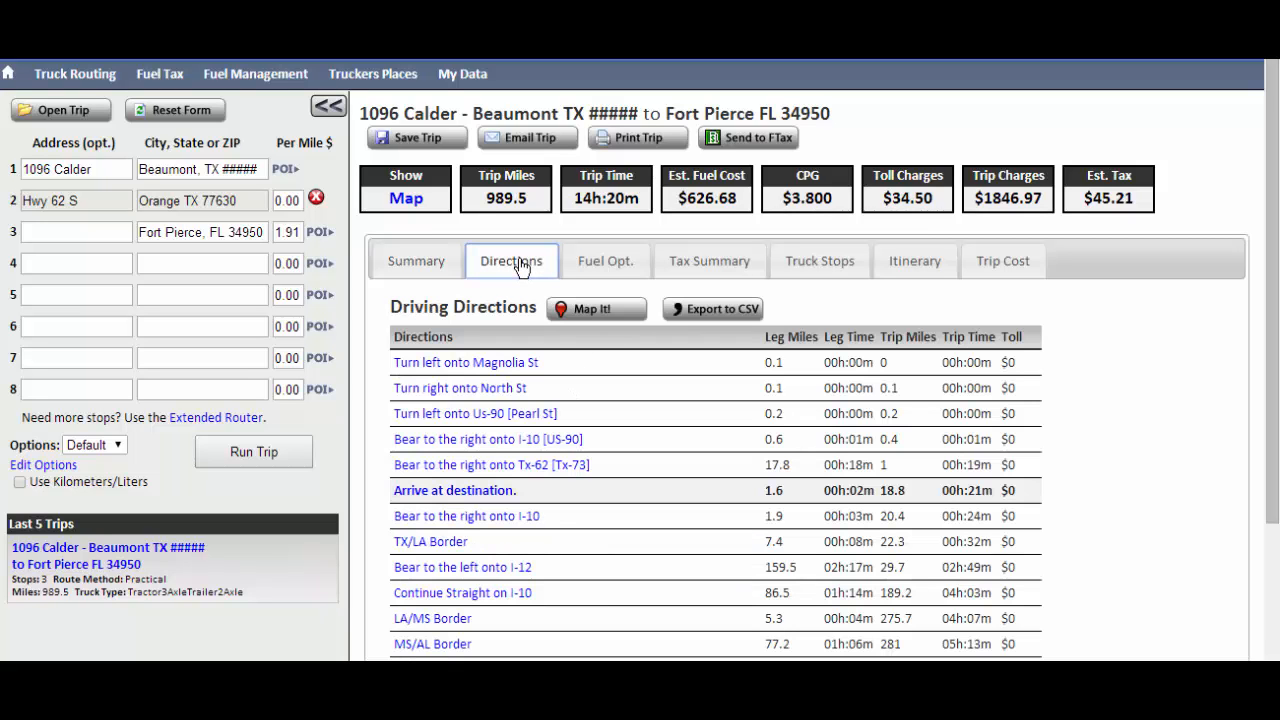
{"action": "left_click", "coordinate": [600, 275]}
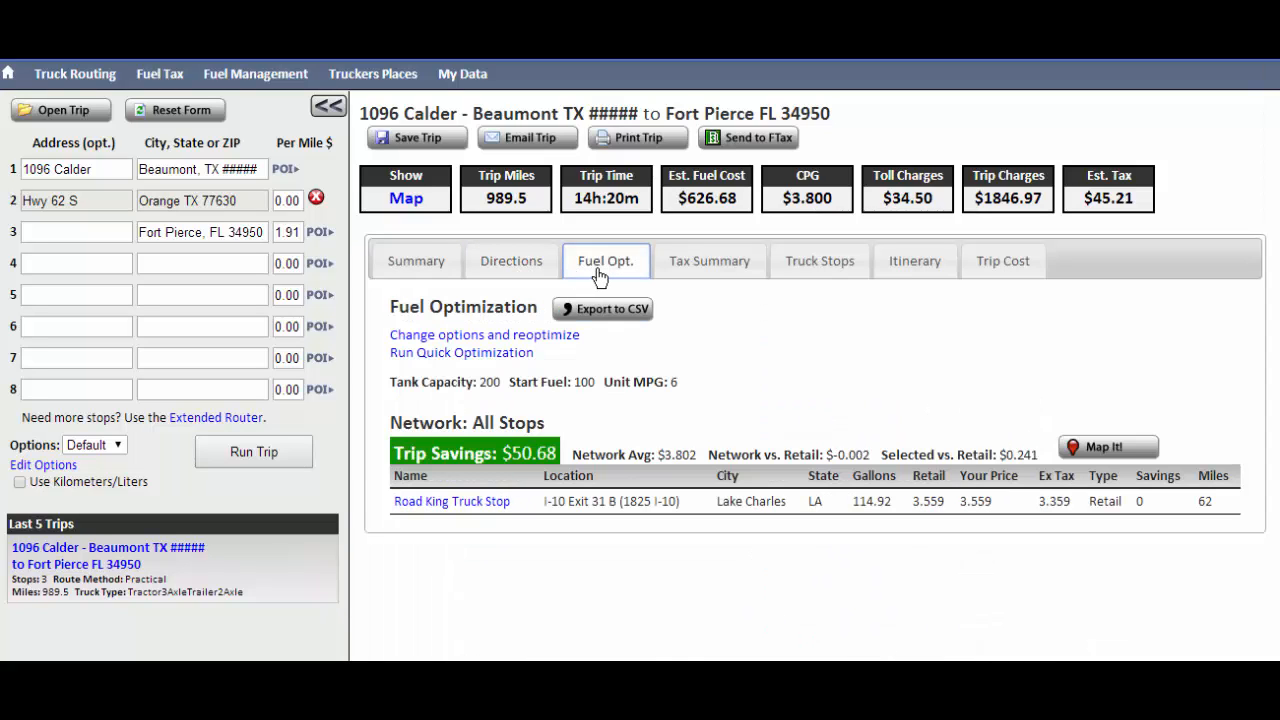
{"action": "left_click", "coordinate": [709, 276]}
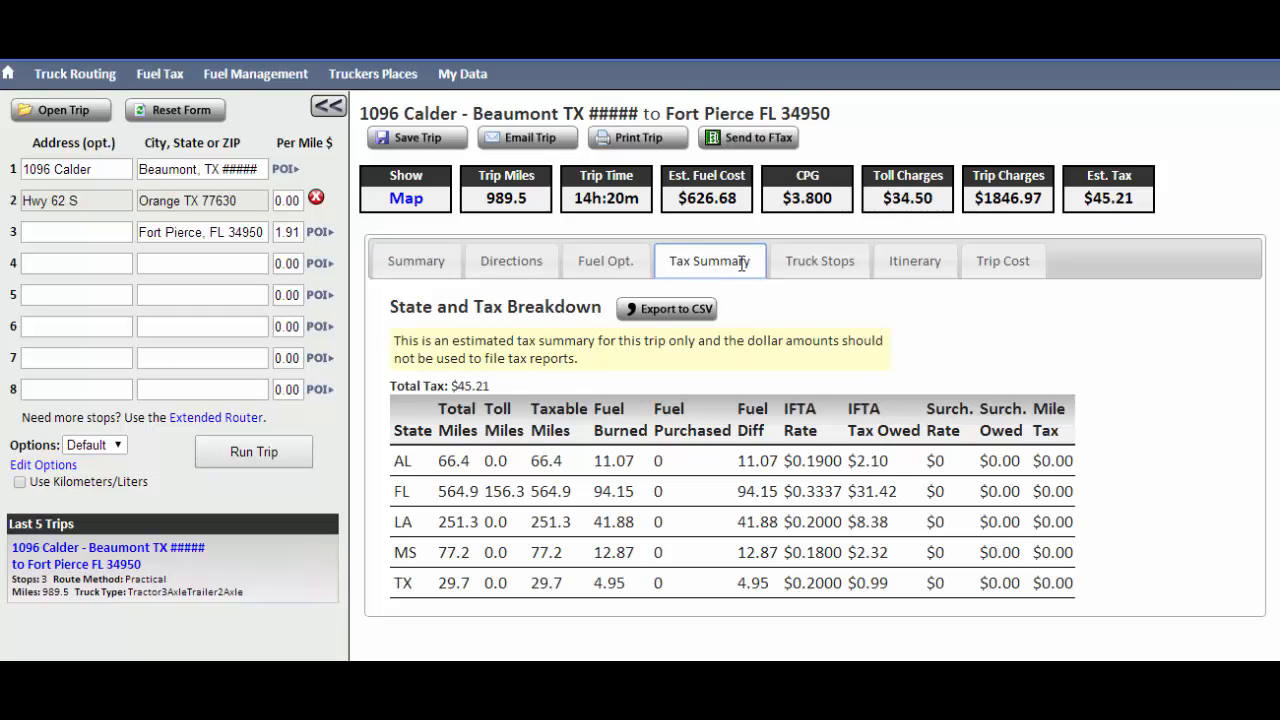
{"action": "left_click", "coordinate": [800, 272]}
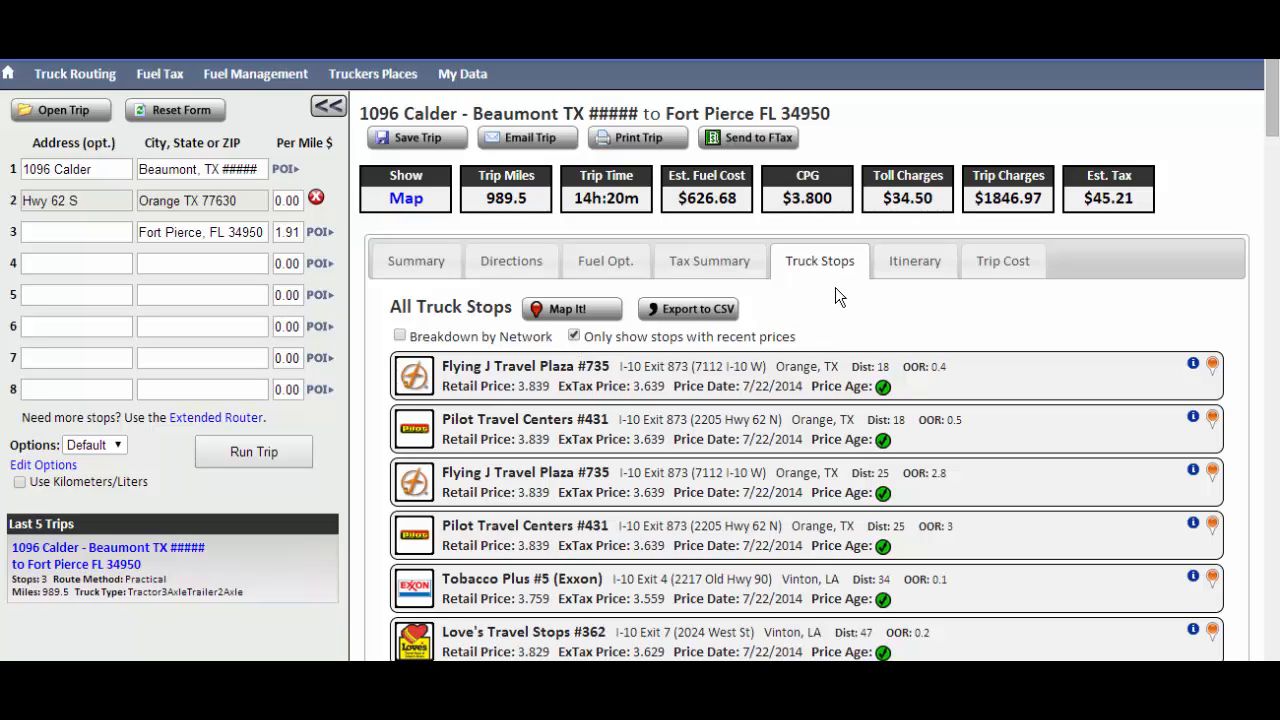
{"action": "left_click", "coordinate": [903, 268]}
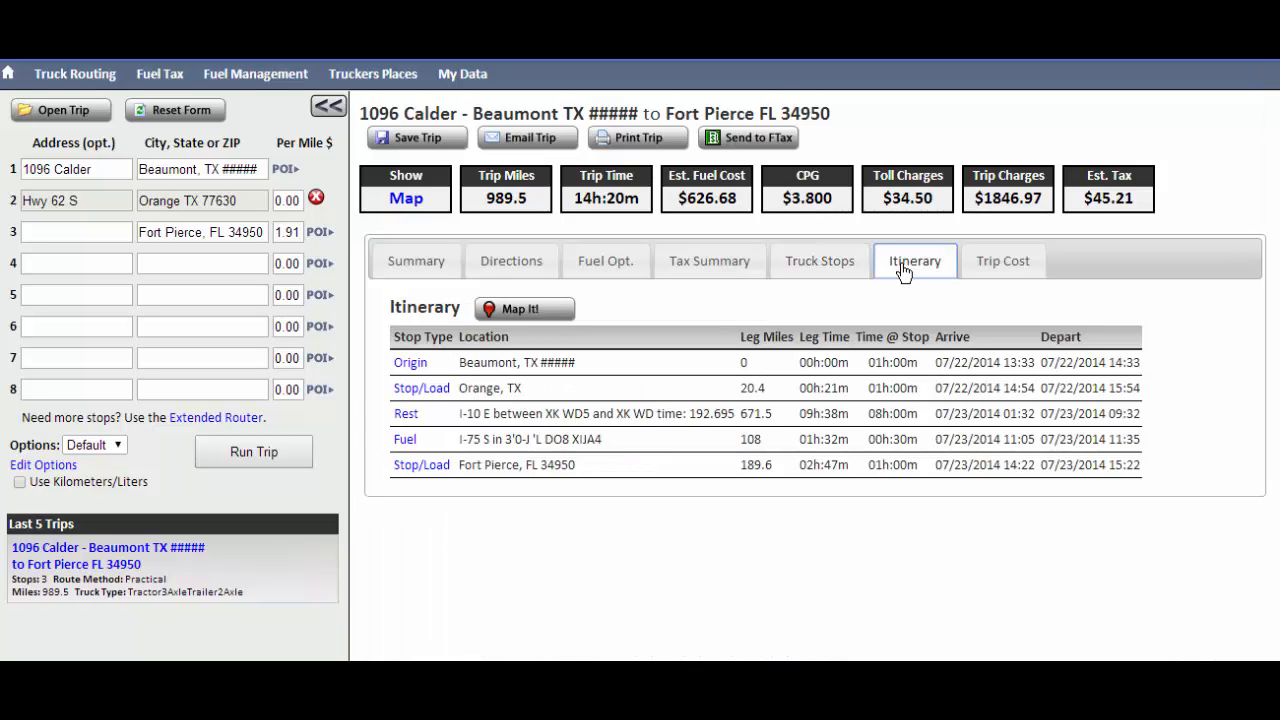
{"action": "left_click", "coordinate": [985, 266]}
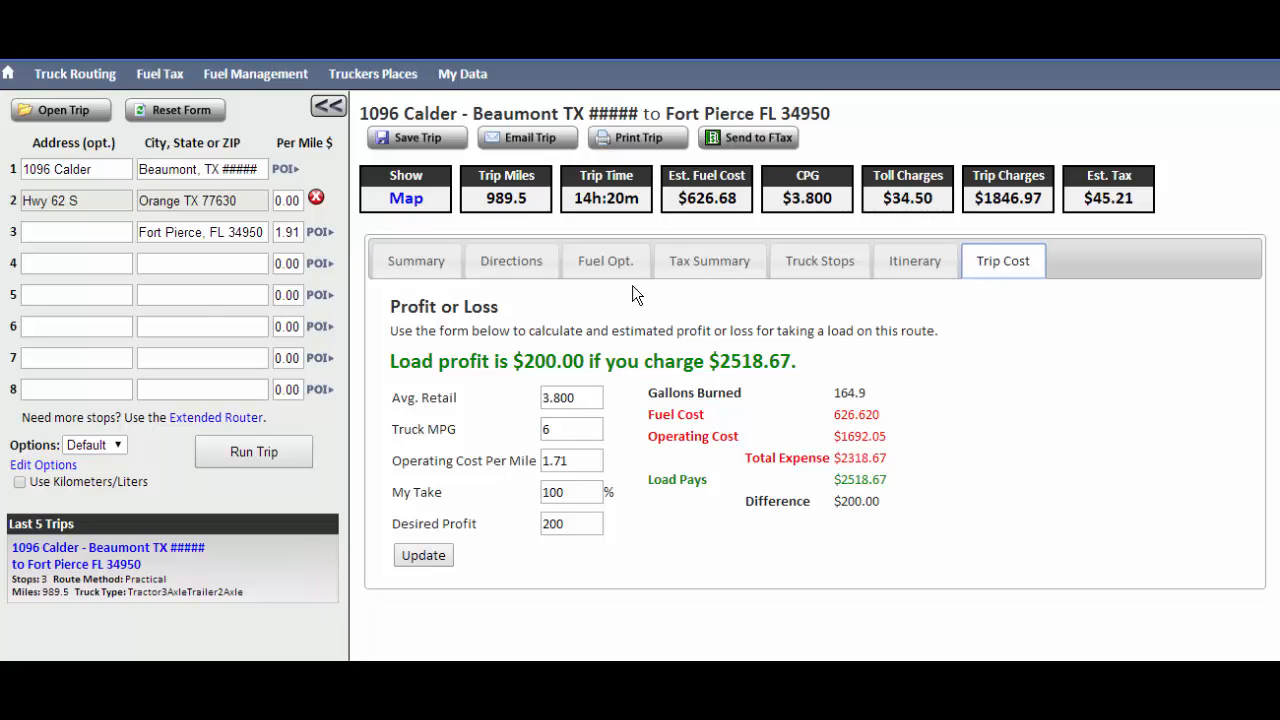
{"action": "left_click", "coordinate": [400, 199]}
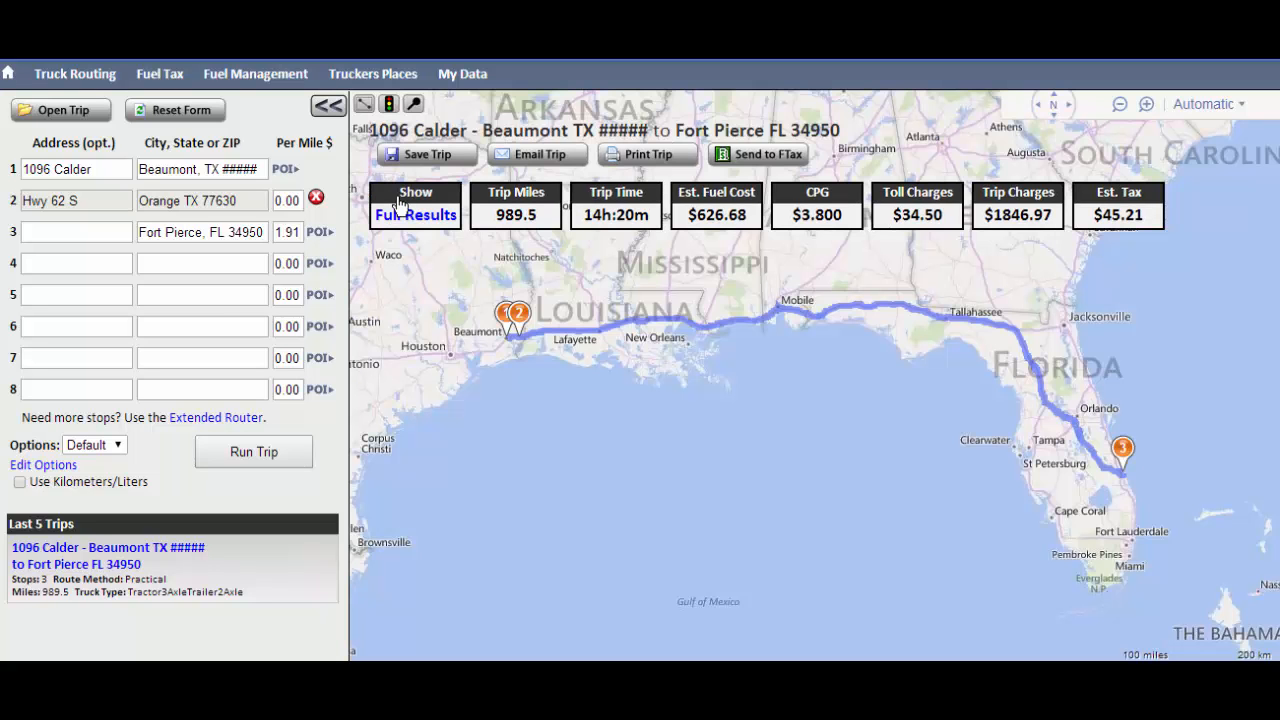